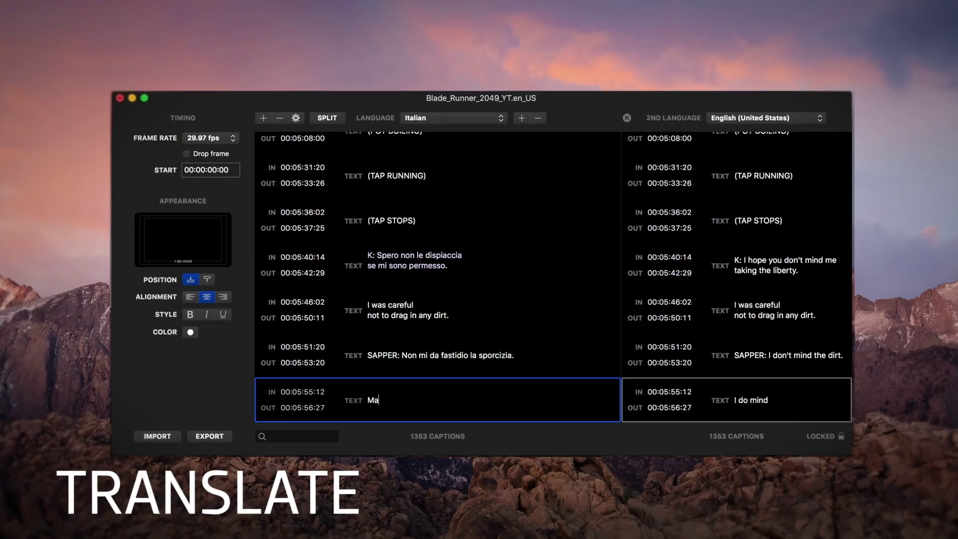
Launch Caption Converter from Applications, with the CAPTIONS folder holding Blade_Runner_2049.srt beside it.
type("mi")
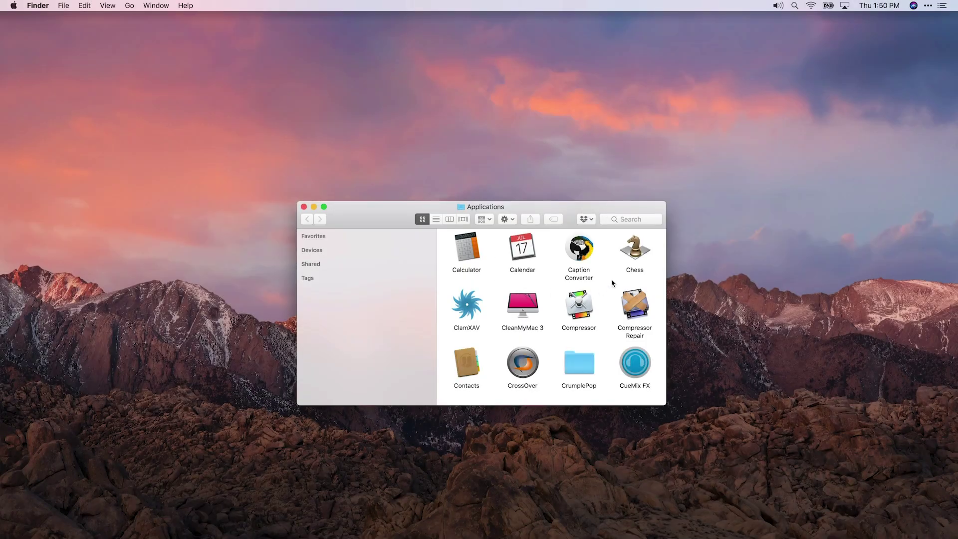
double_click(583, 251)
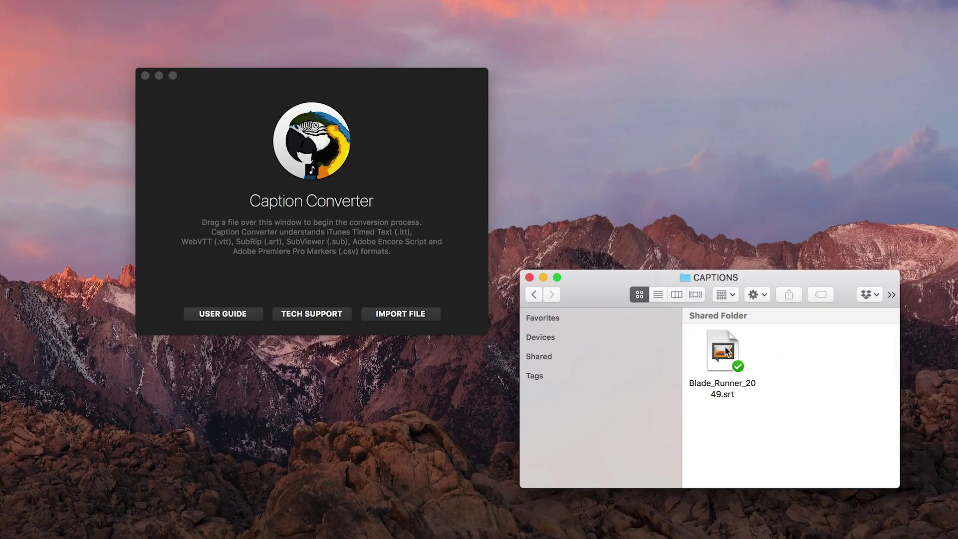
Import Blade_Runner_2049.srt as English (United States) SubRip captions, loading 1353 captions.
left_click_drag(724, 346, 337, 199)
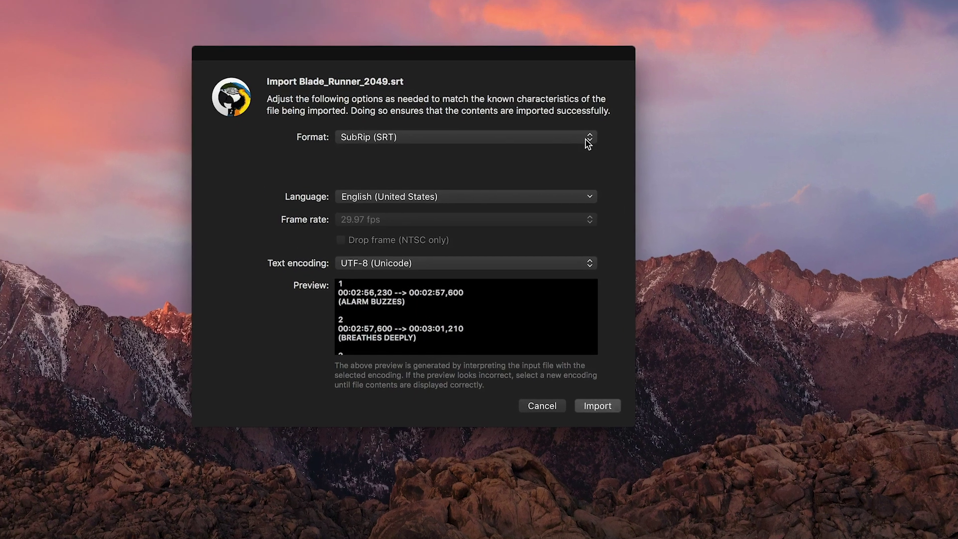
left_click(509, 197)
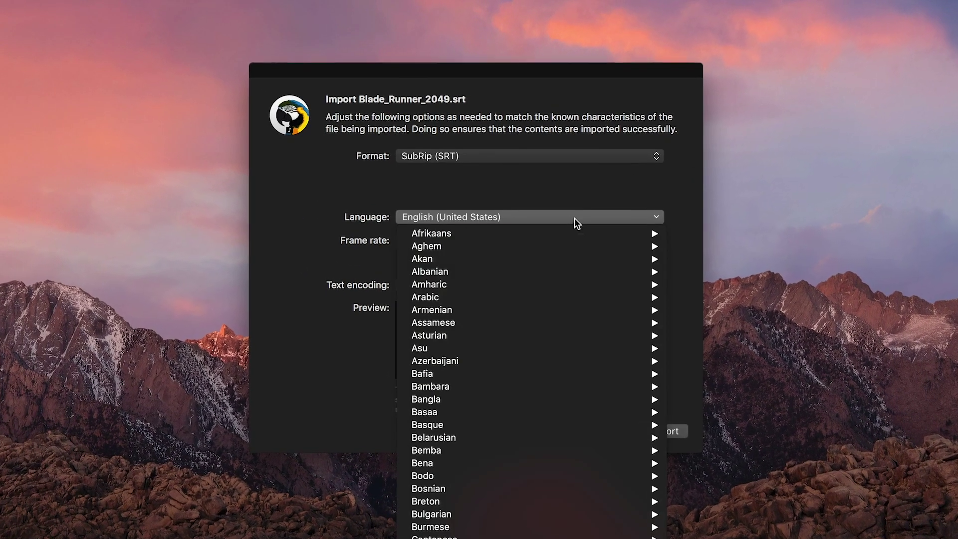
left_click(579, 193)
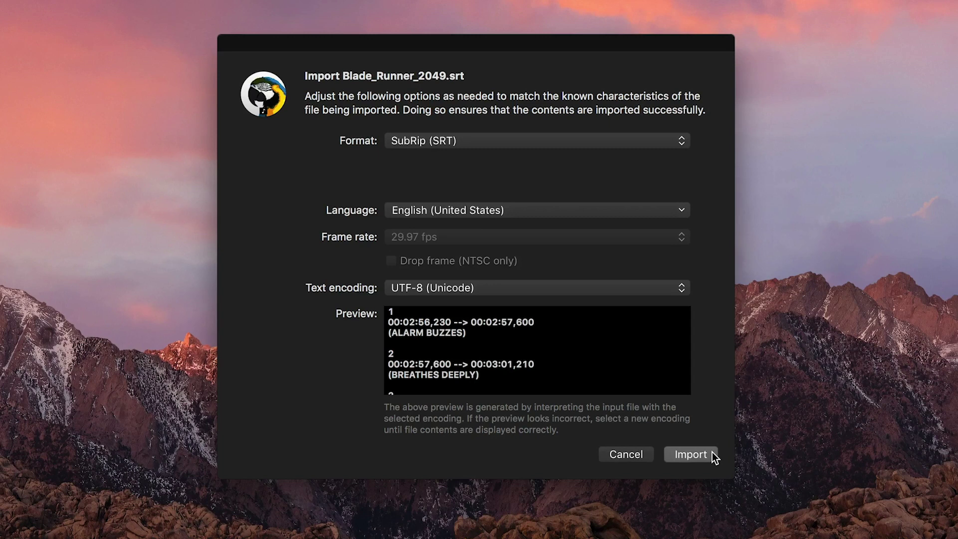
left_click(712, 453)
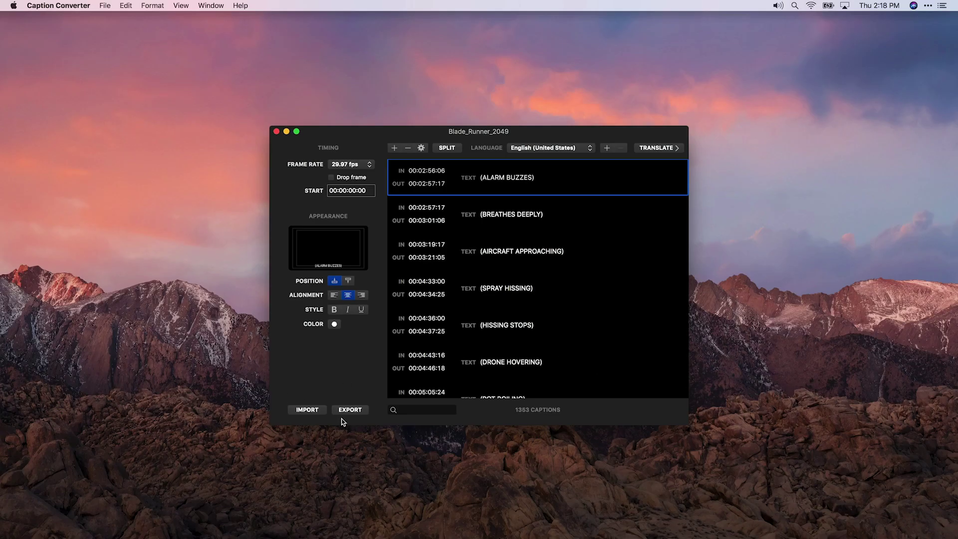
Export the captions as iTunes Timed Text (iTT) file Blade_Runner_2049 into CAPTIONS.
left_click(351, 409)
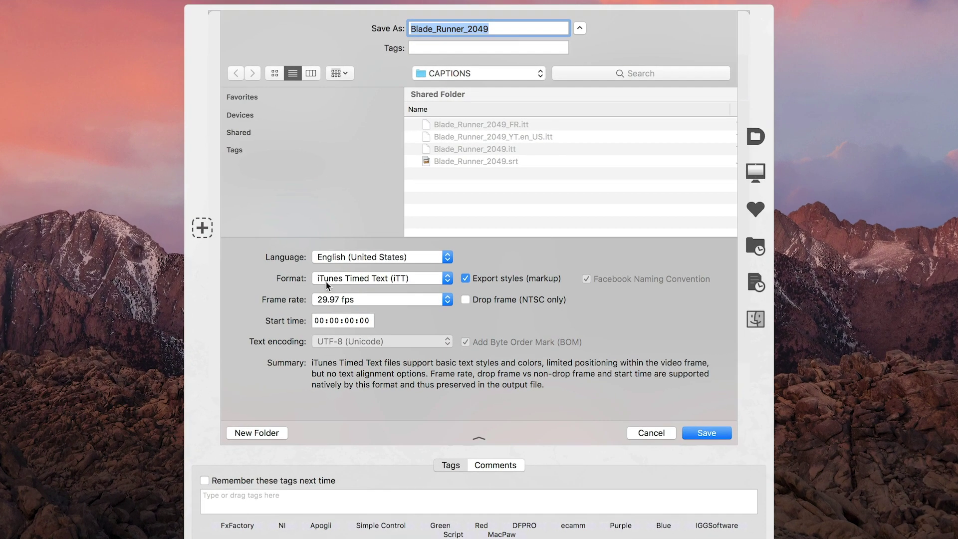
left_click(394, 277)
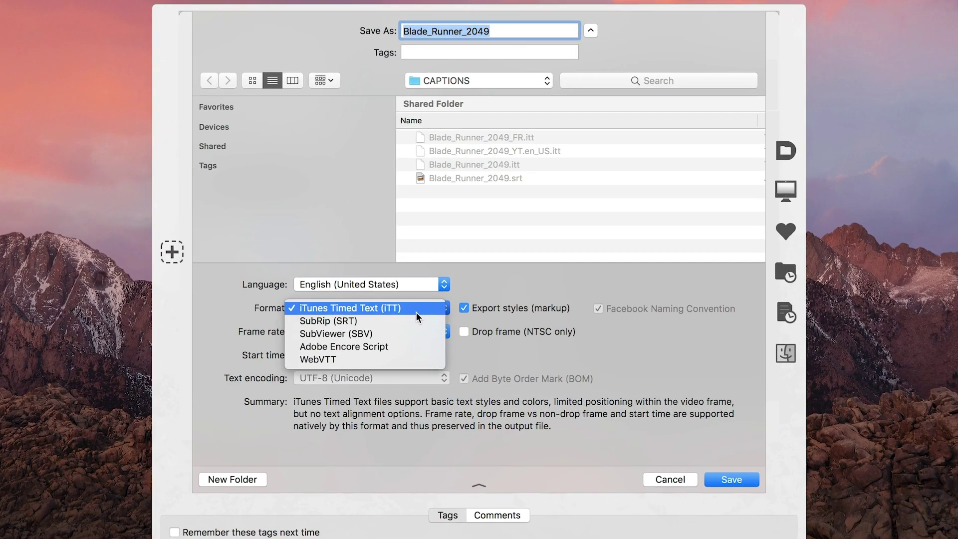
left_click(402, 293)
left_click(737, 489)
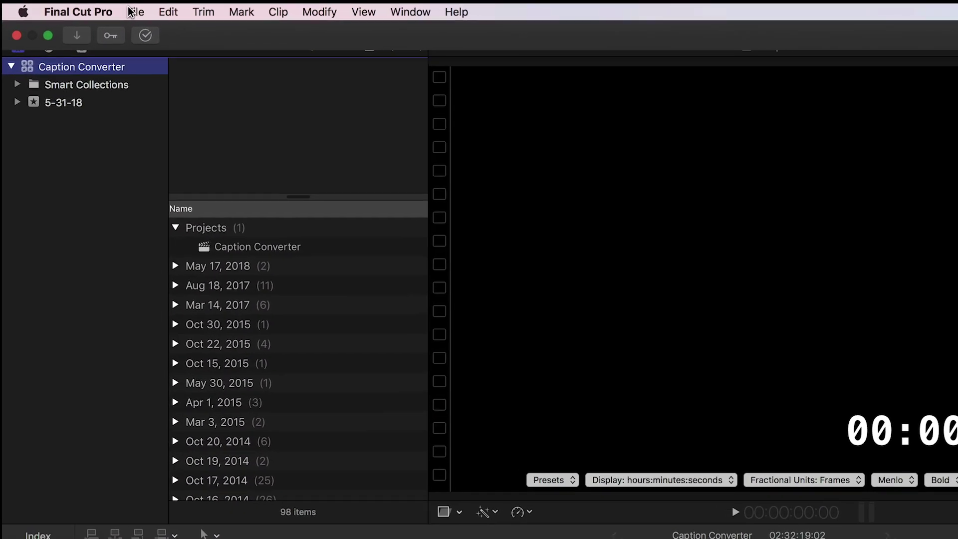
Import Blade_Runner_2049.itt into the Final Cut Pro project via File > Import > Captions.
left_click(84, 8)
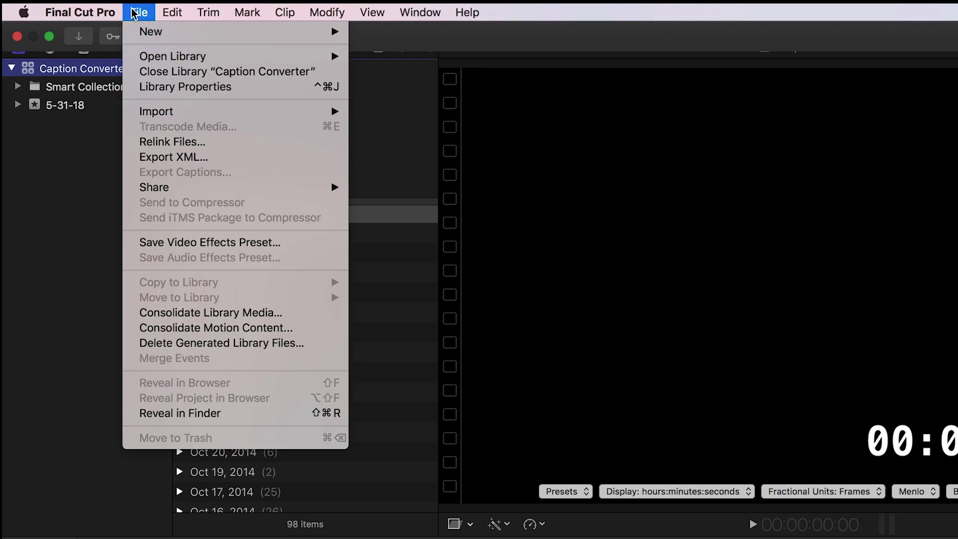
mouse_move(176, 109)
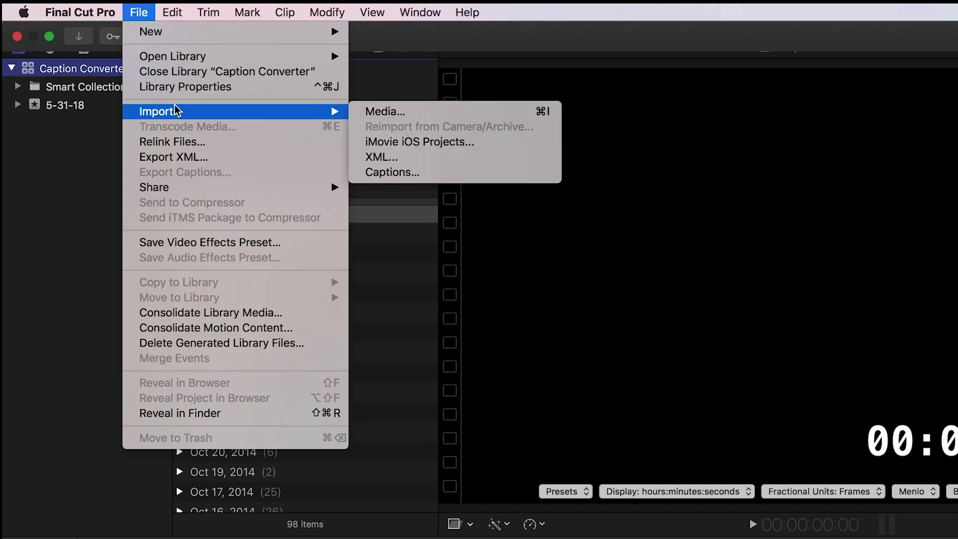
left_click(446, 178)
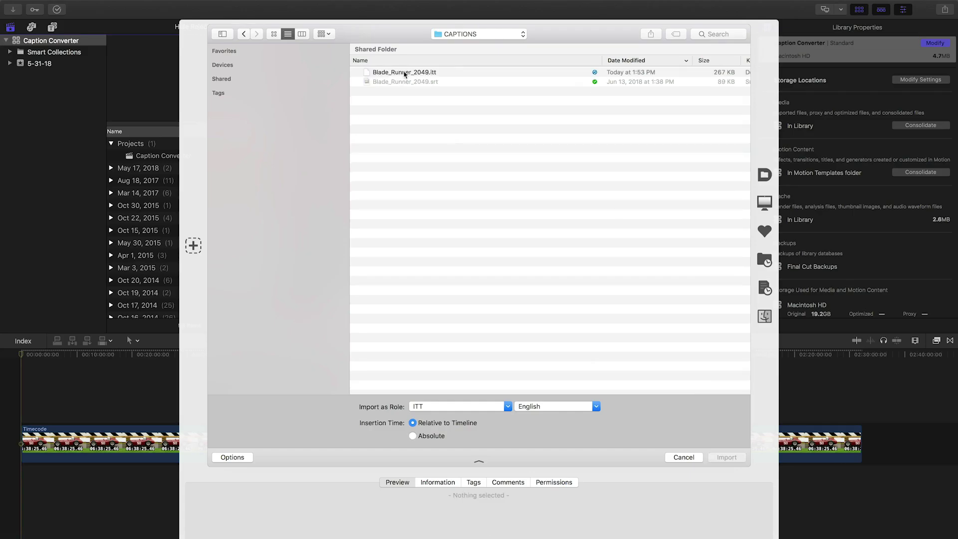
left_click(725, 458)
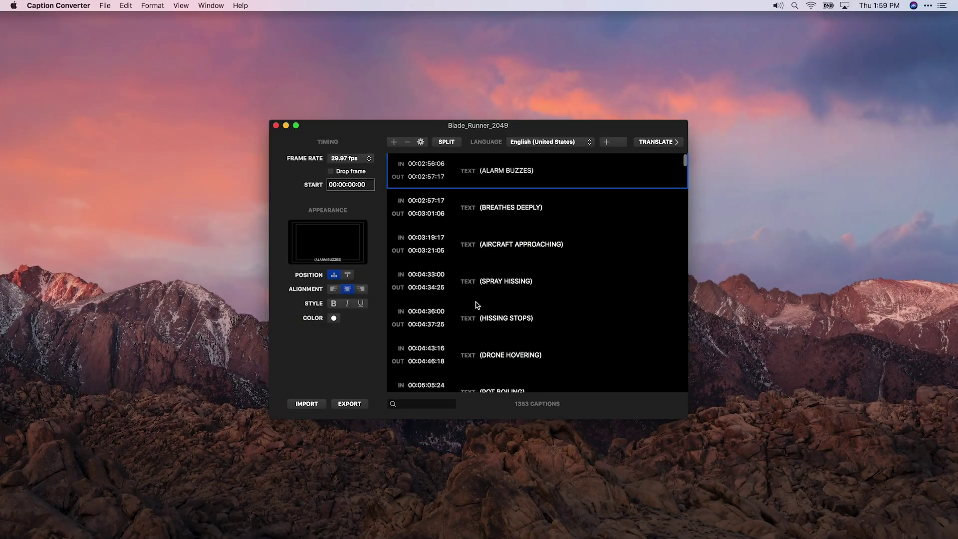
Export the captions as SubRip (SRT) without style markup, named Blade_Runner_2049_YT.
left_click(359, 405)
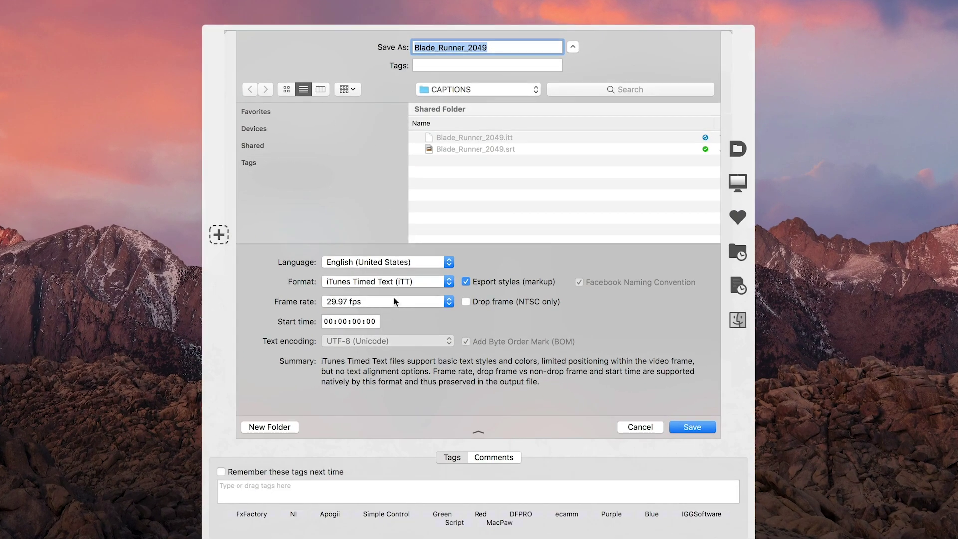
left_click(400, 283)
left_click(397, 292)
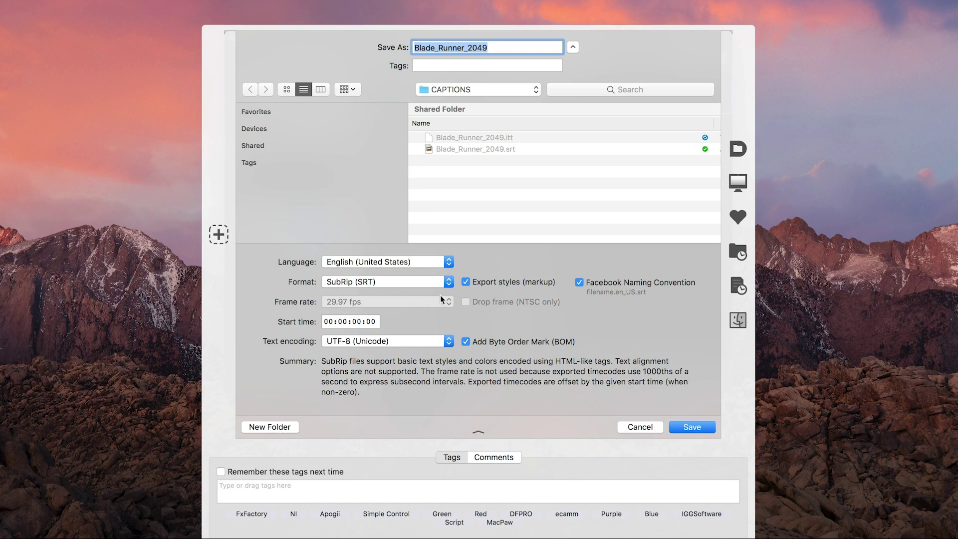
left_click(468, 282)
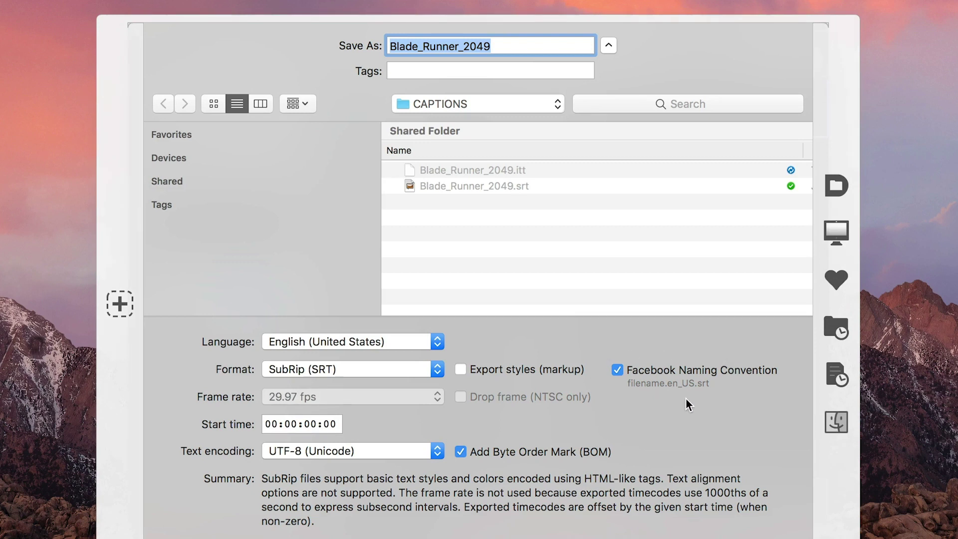
left_click(552, 45)
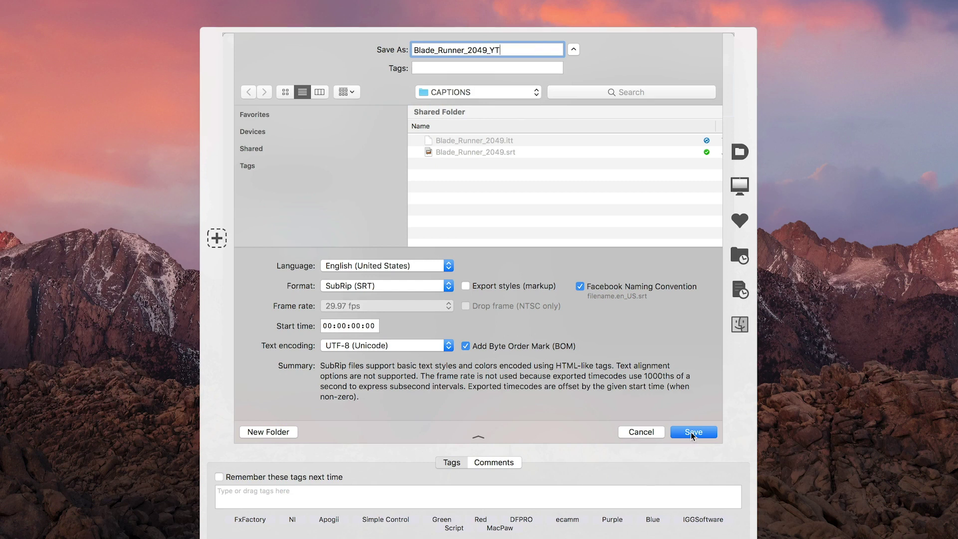
left_click(692, 432)
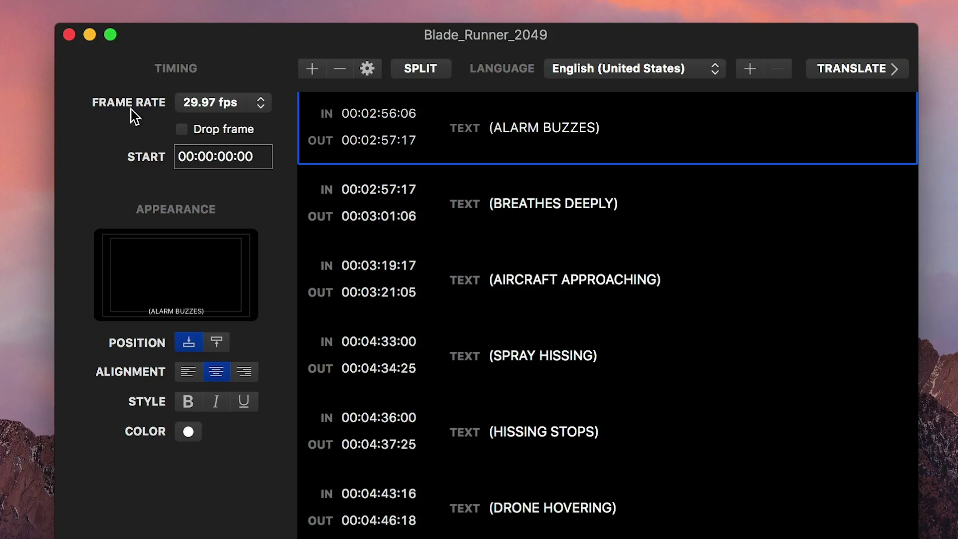
Change the captions' frame rate to 23.976 fps, starting at 00:00:10:00.
left_click(225, 102)
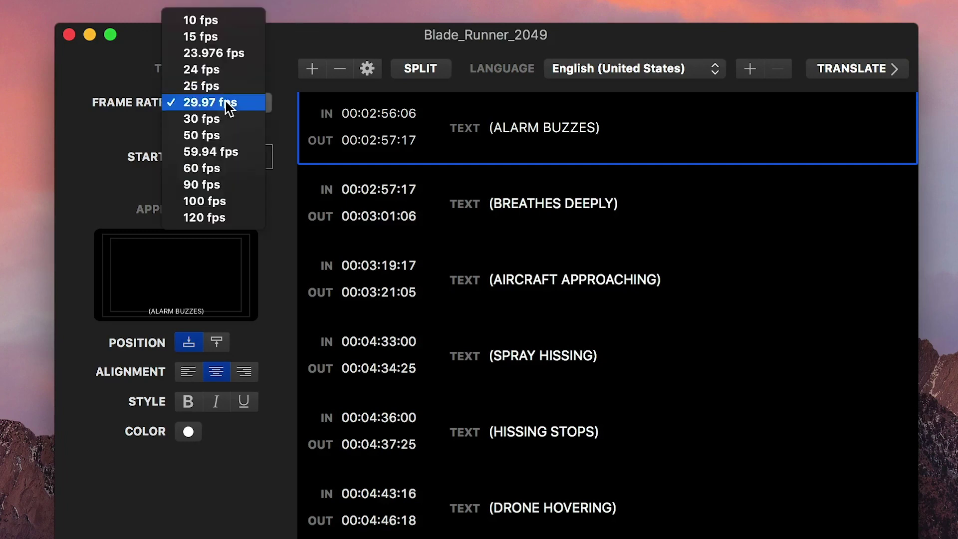
left_click(230, 53)
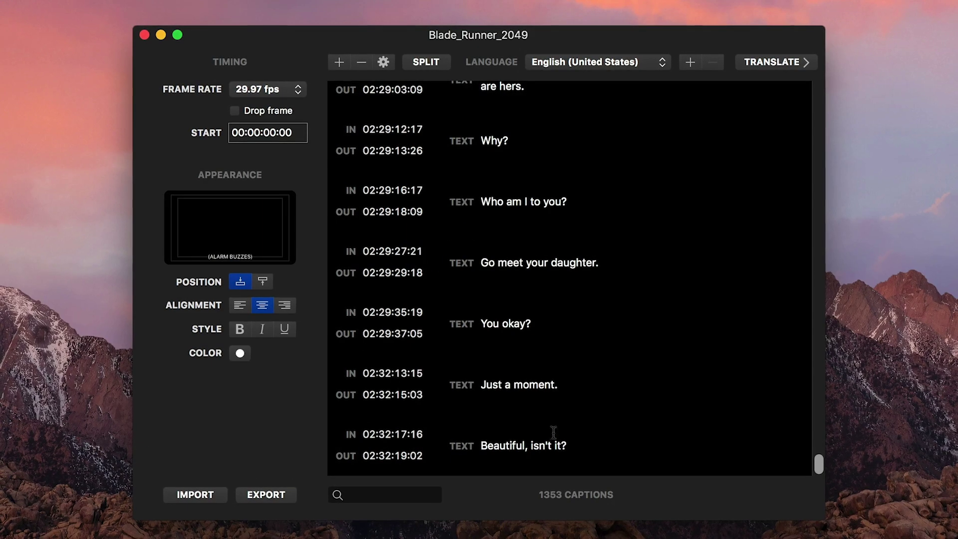
Add a caption after 'Beautiful, isn't it?', then join and re-split 'I do mind' with 'unannounced visits.'.
left_click(553, 432)
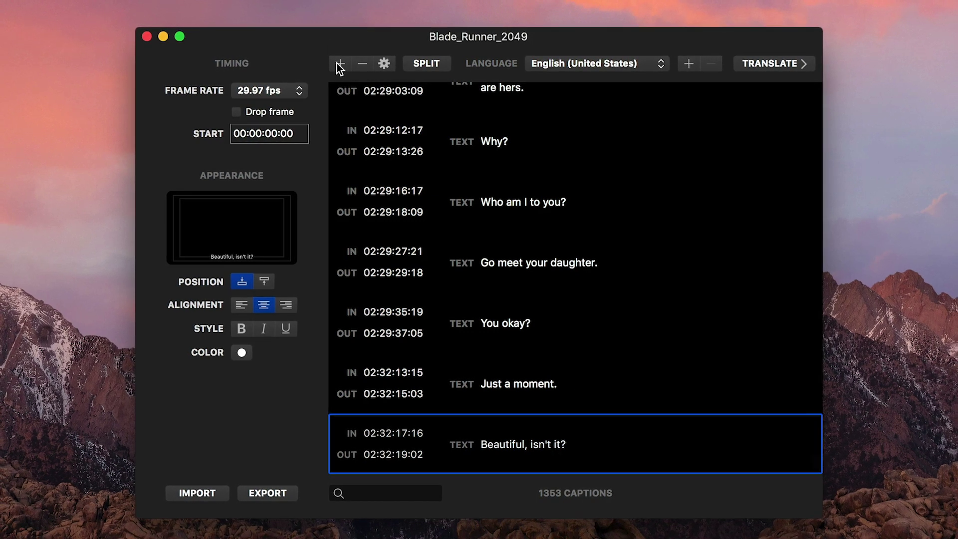
left_click(338, 64)
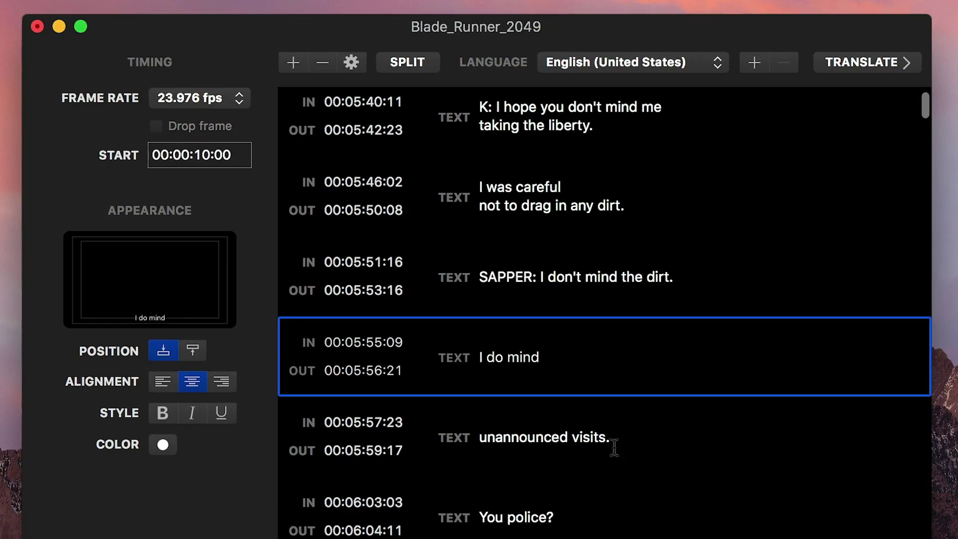
left_click(614, 448, "shift")
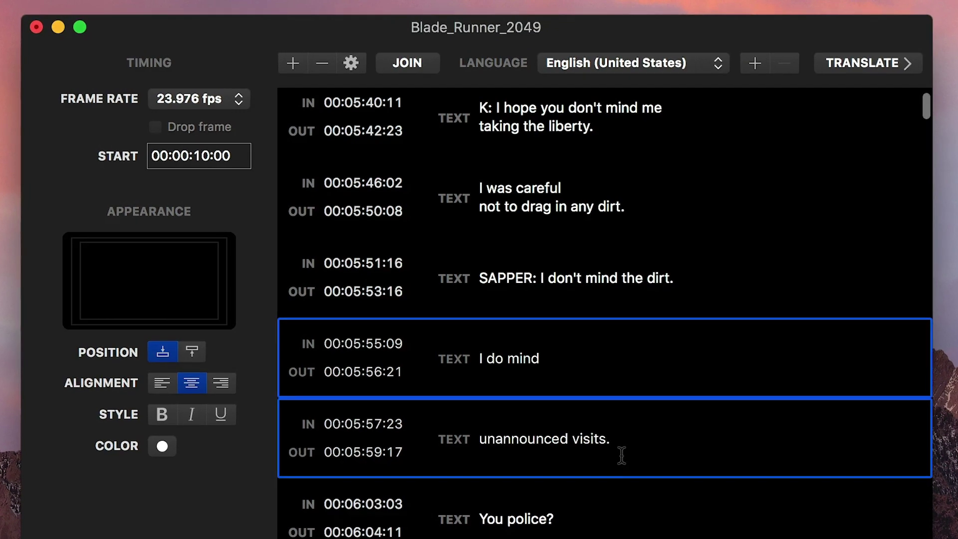
left_click(401, 68)
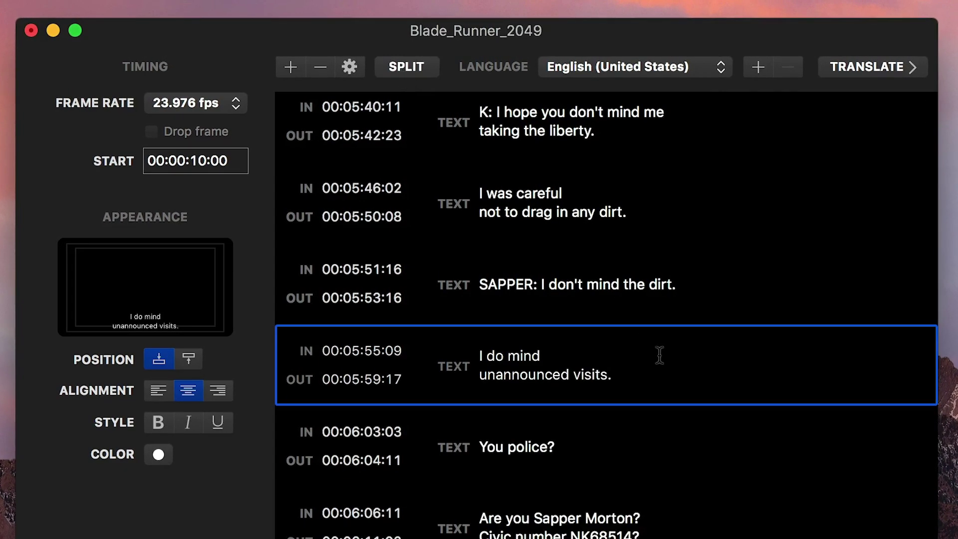
left_click(408, 70)
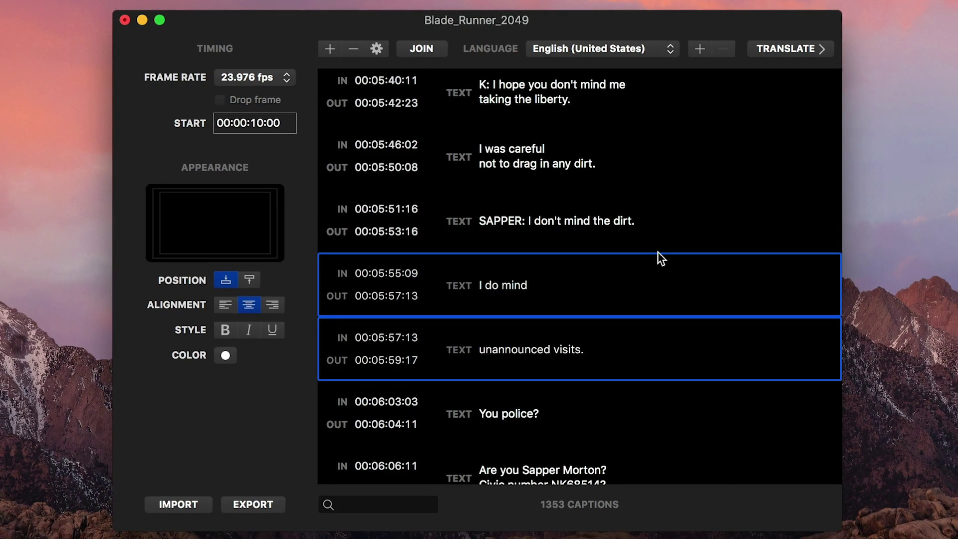
Toggle underline on and off for the four captions from 'SAPPER: I don't mind the dirt.' to 'You police?'.
left_click(604, 225)
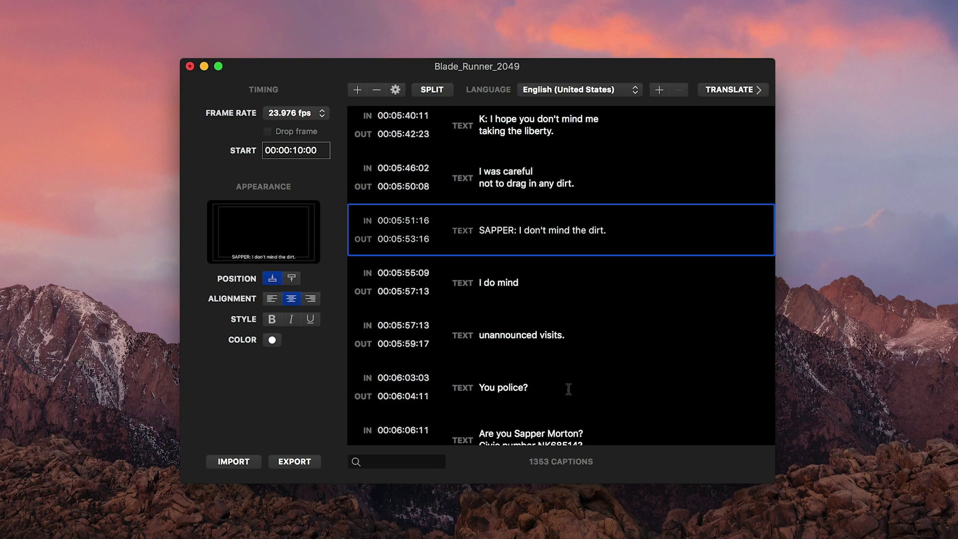
left_click(568, 389, "shift")
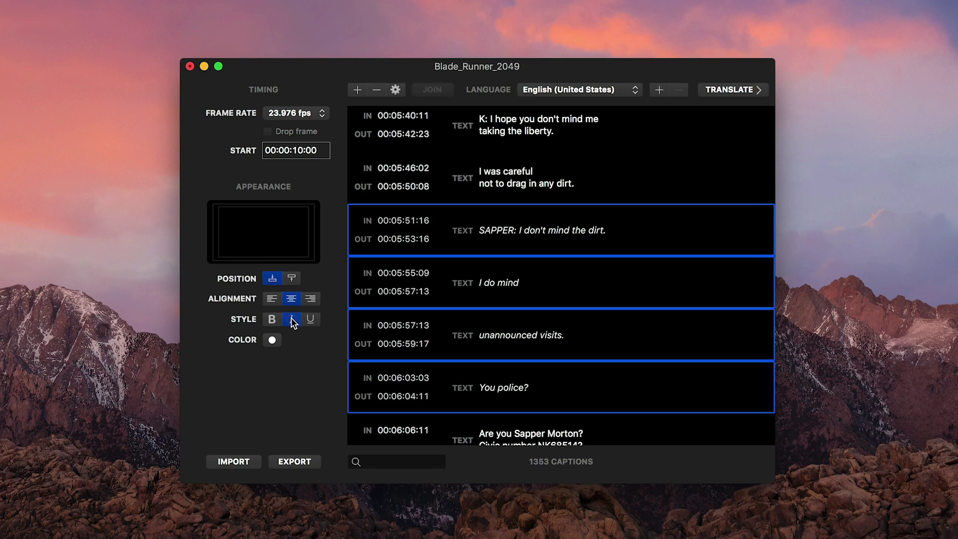
left_click(311, 319)
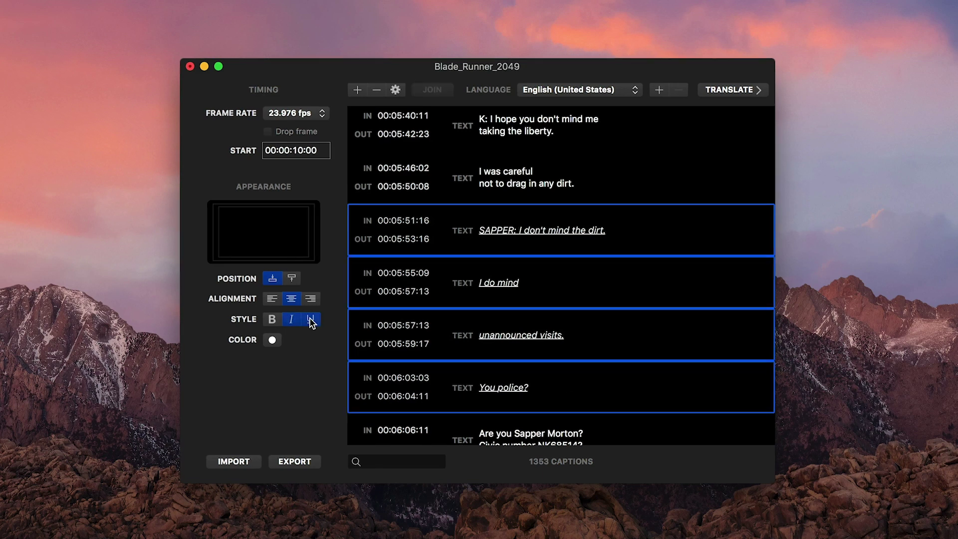
left_click(310, 320)
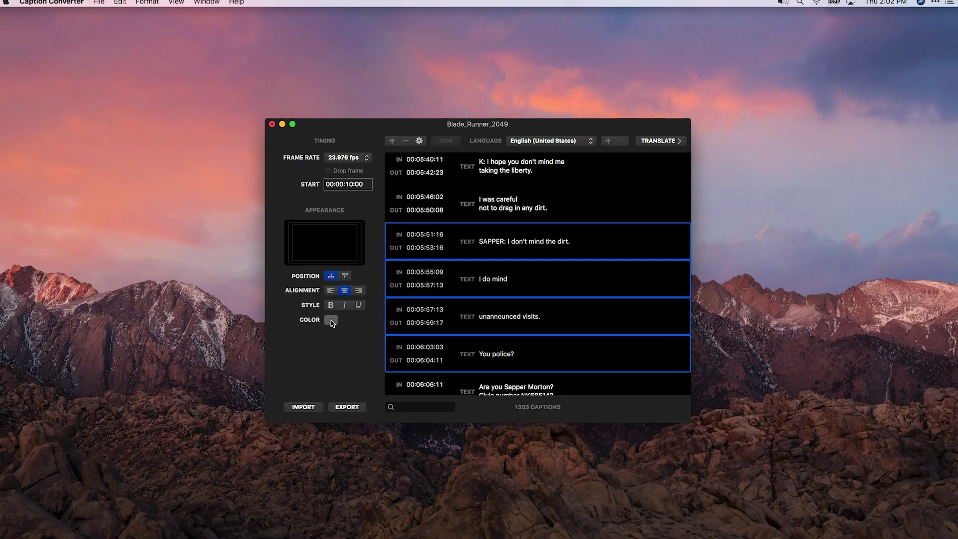
left_click(272, 340)
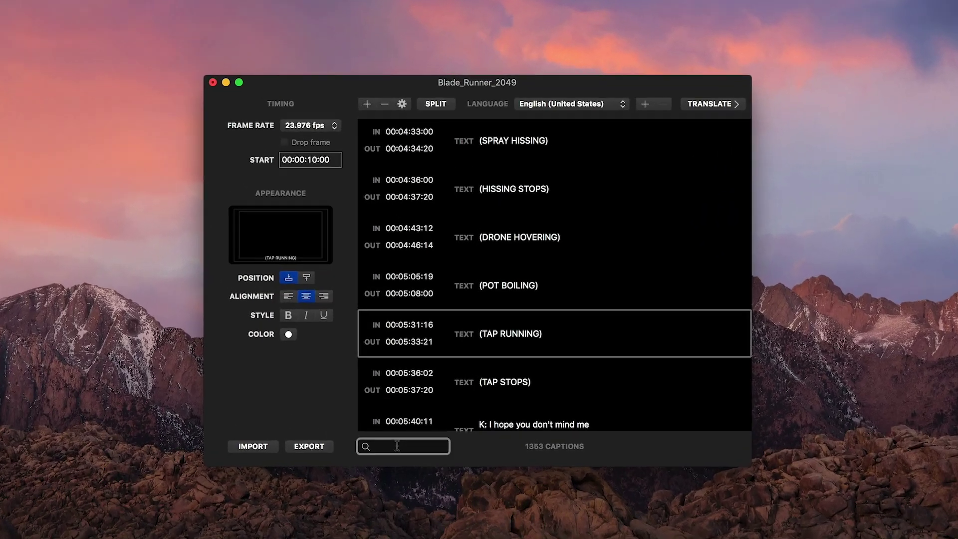
Search captions for 'farm' and timecode '2:57:', keeping the 5-second timecode search range.
type("farm")
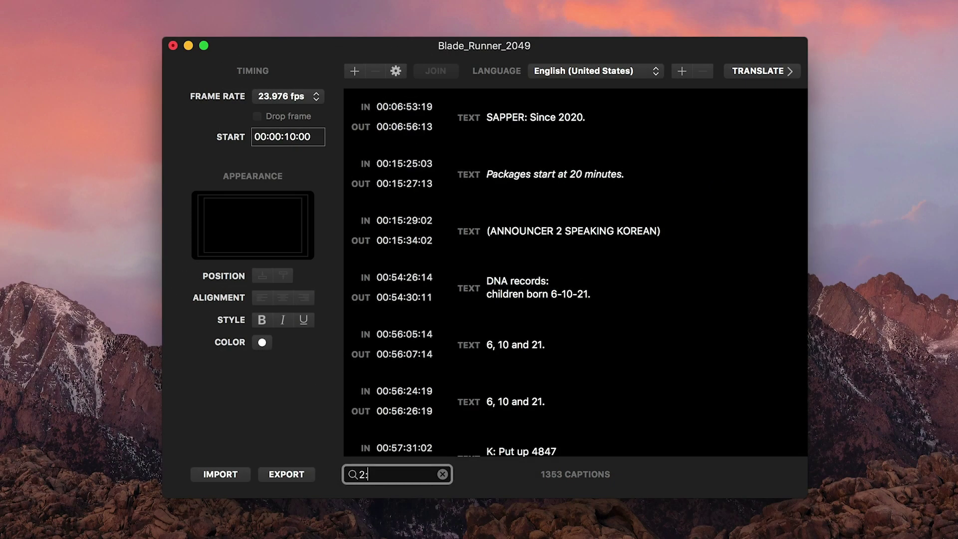
type("57:")
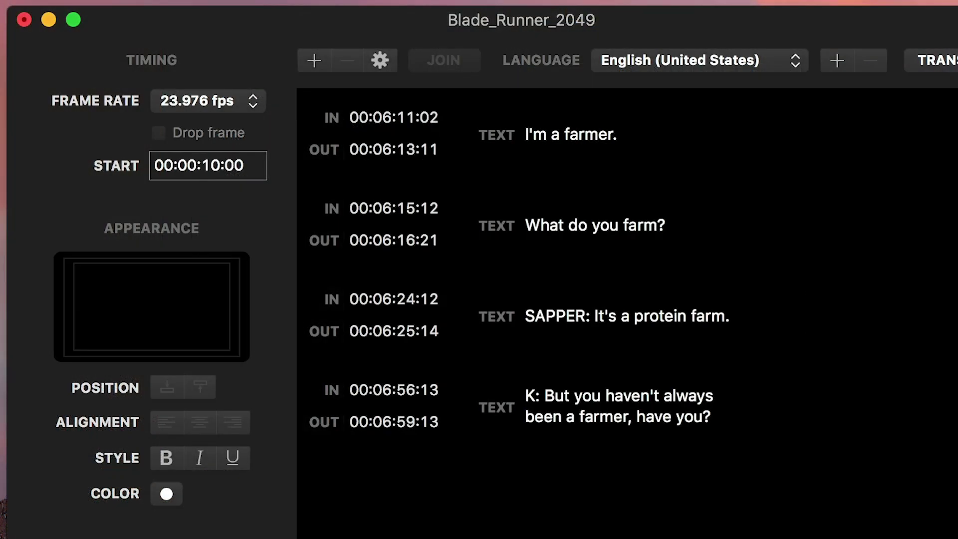
left_click(380, 60)
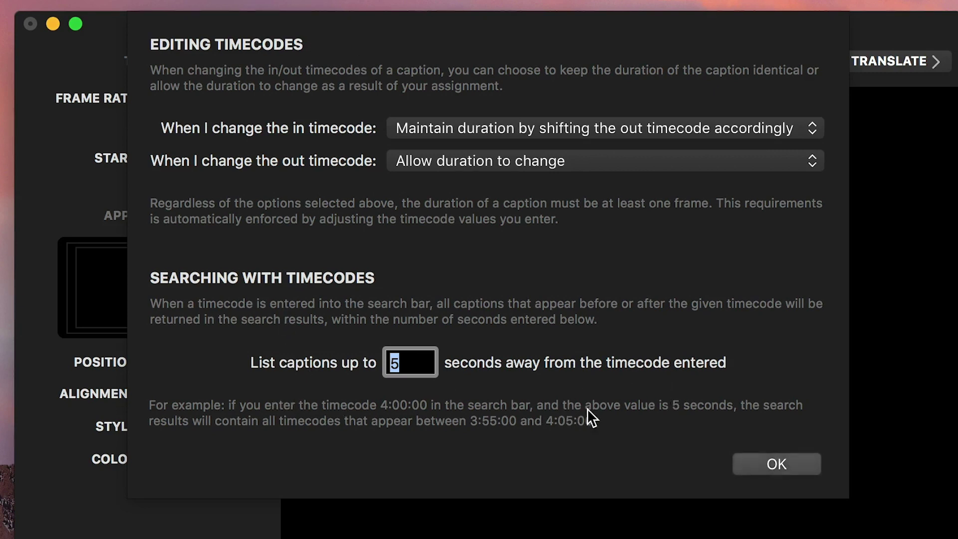
left_click(786, 462)
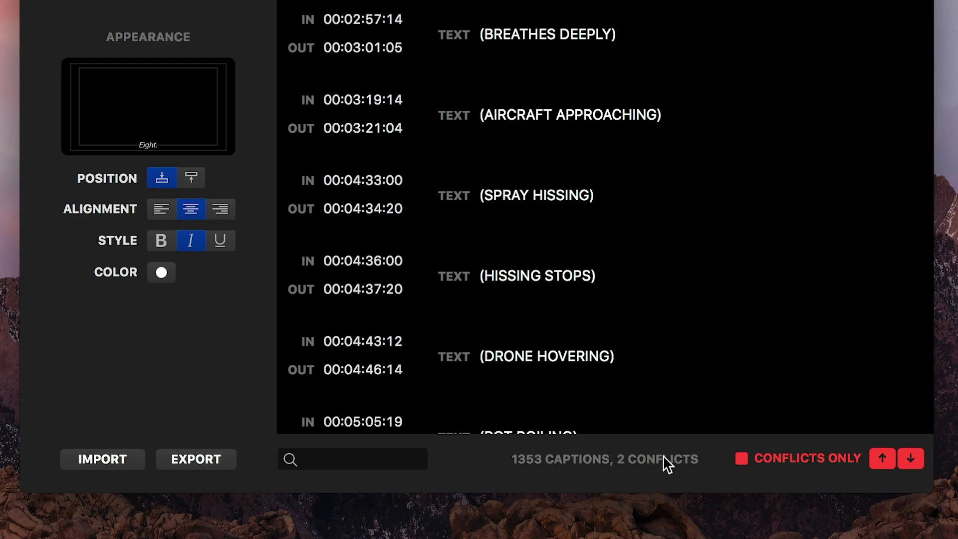
Jump to the next timing conflict and show only conflicting captions, including 'JOI: What is it?'.
left_click(910, 458)
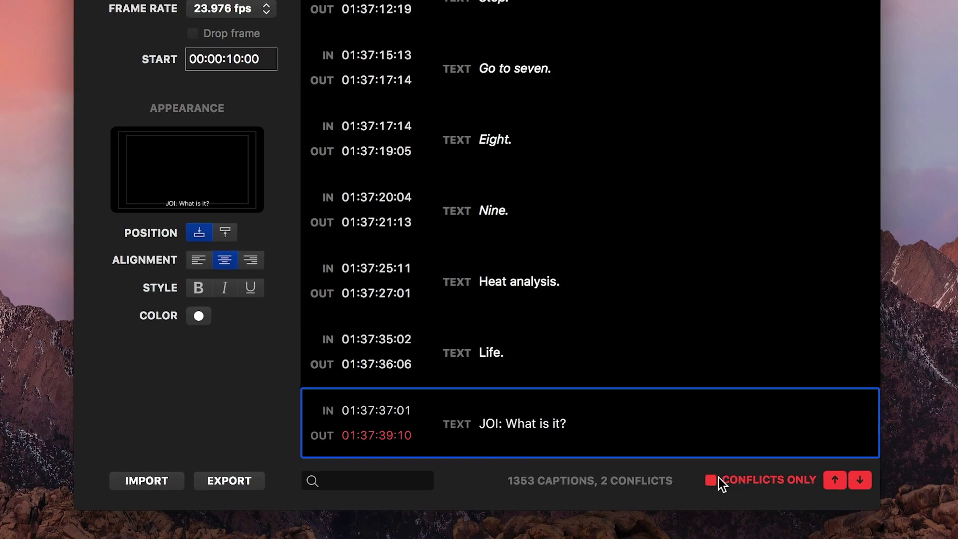
left_click(710, 480)
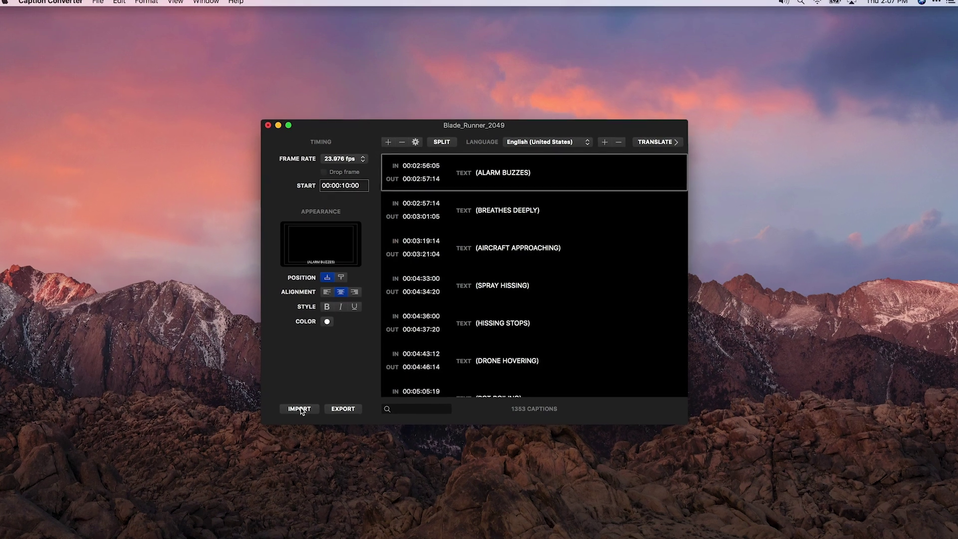
Import Blade_Runner_2049_YT.en_US.itt from the CAPTIONS folder as a new document.
left_click(299, 409)
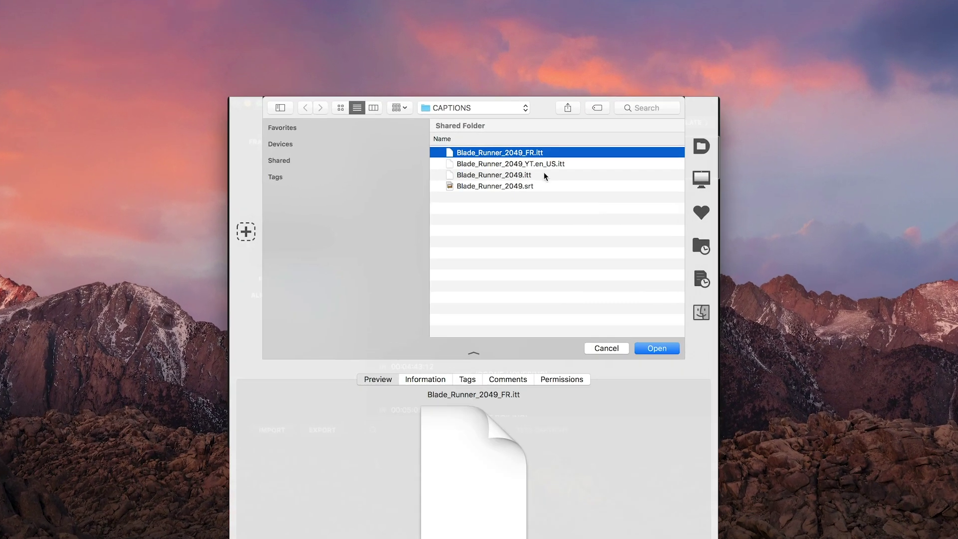
left_click(657, 348)
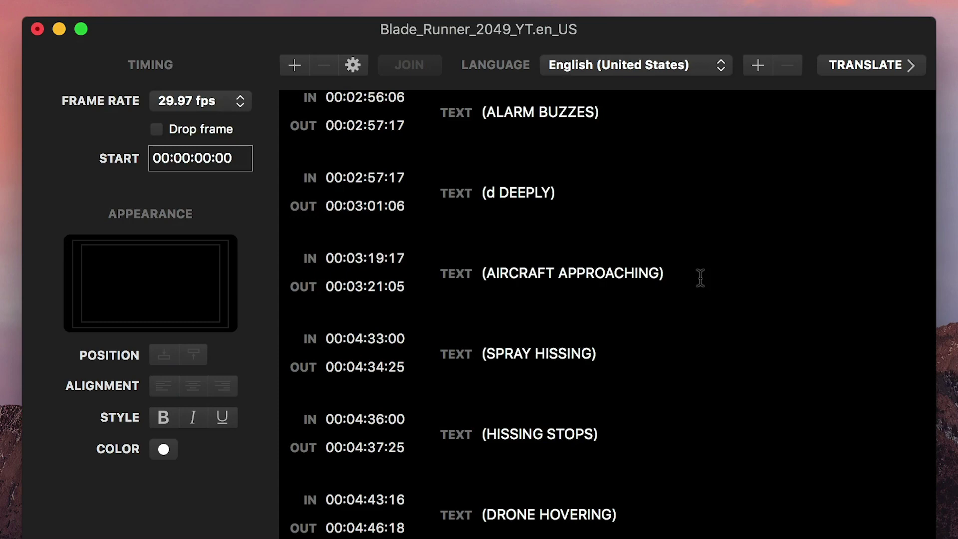
Add Italian as a new language, duplicating the English (United States) captions into it.
left_click(758, 65)
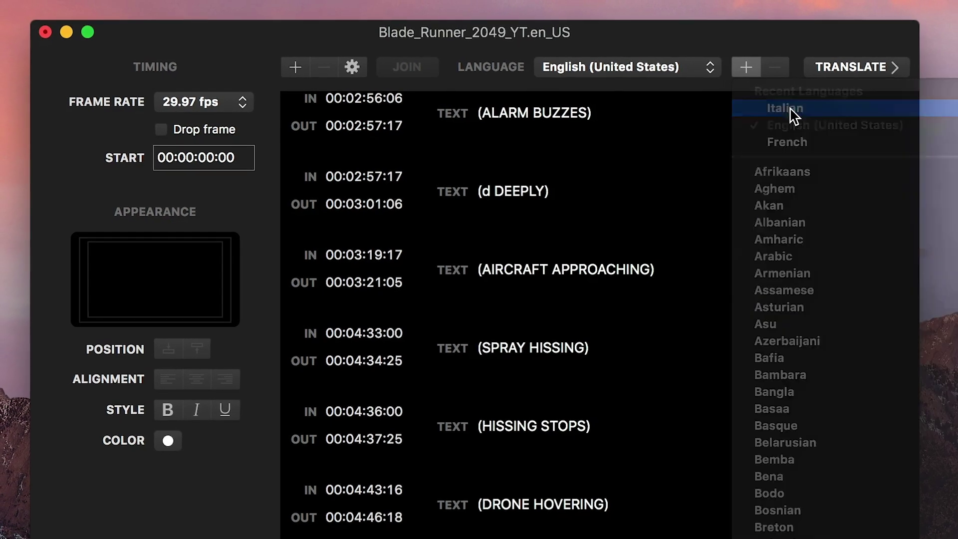
left_click(791, 108)
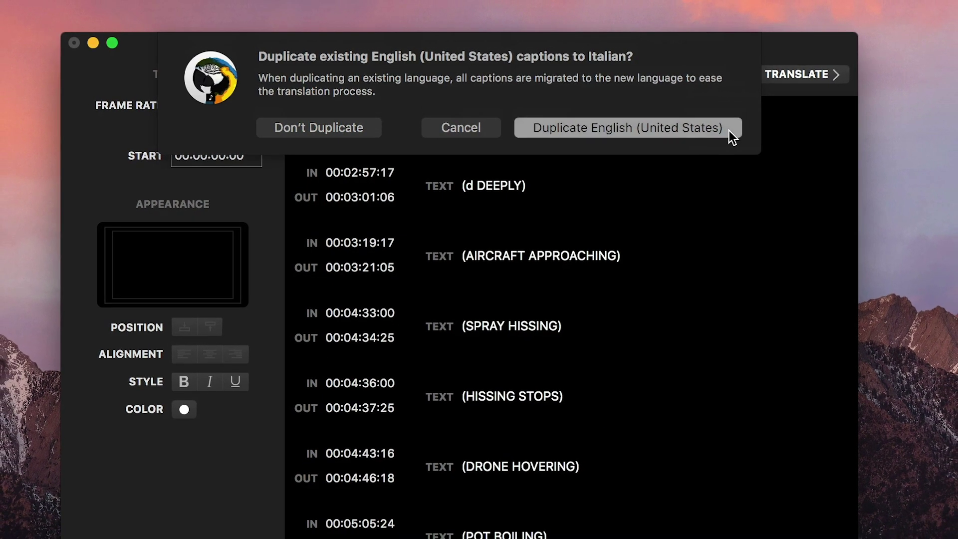
left_click(738, 129)
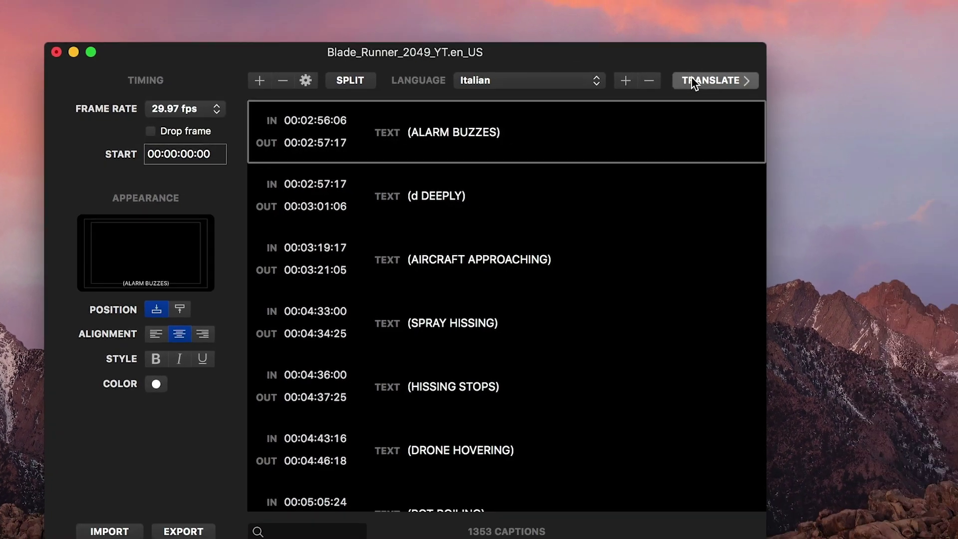
Show English beside Italian and retype the 'I do mind' caption as 'Ma mi danno fastidio'.
left_click(772, 80)
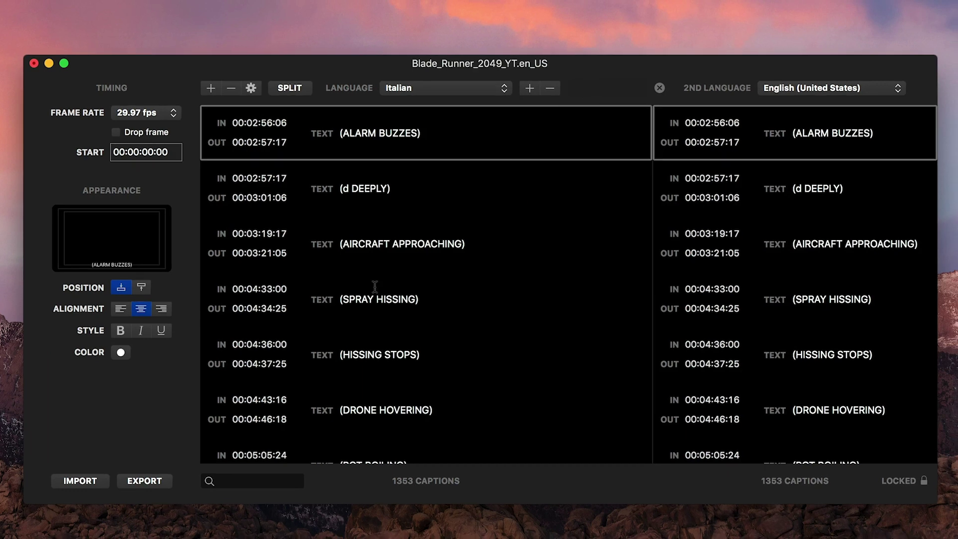
scroll(423, 254, "down", 10)
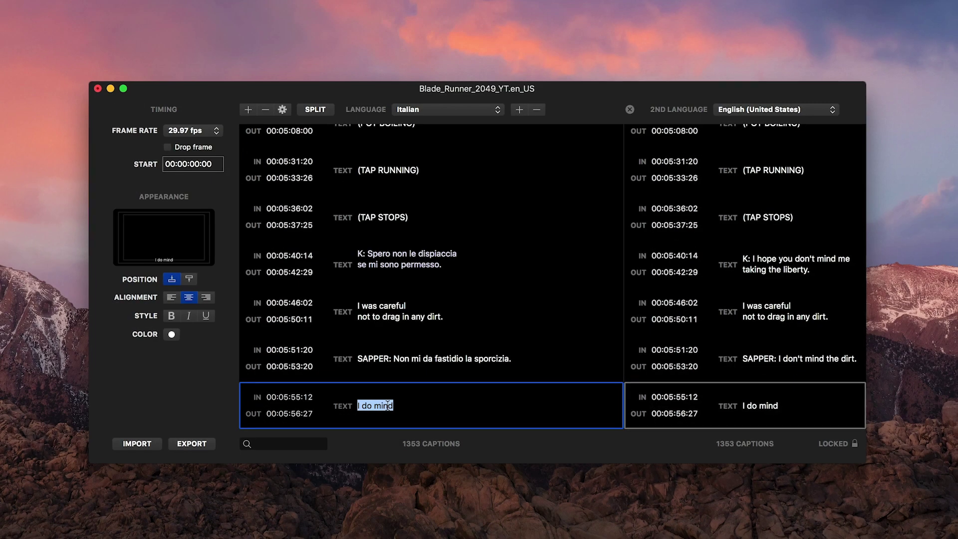
type("Ma")
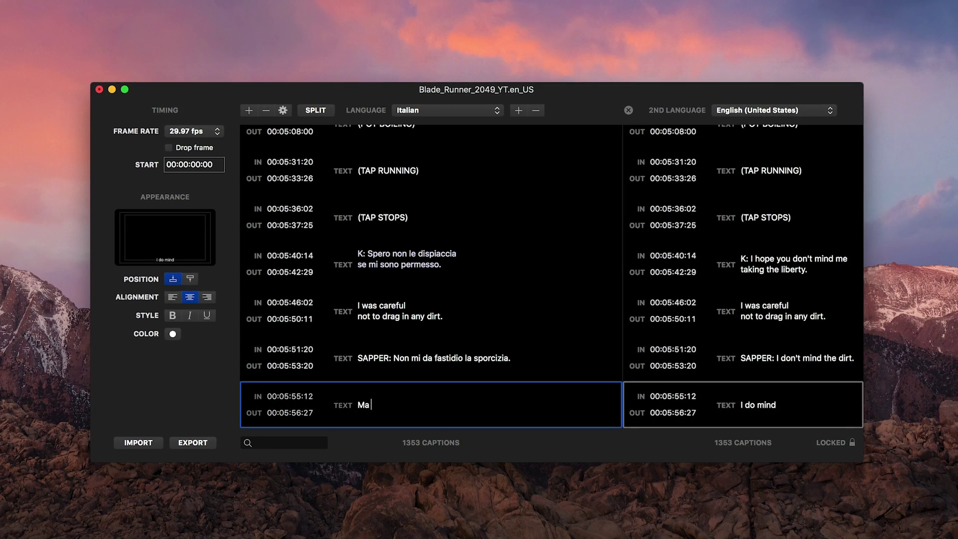
type(" mi danno fa")
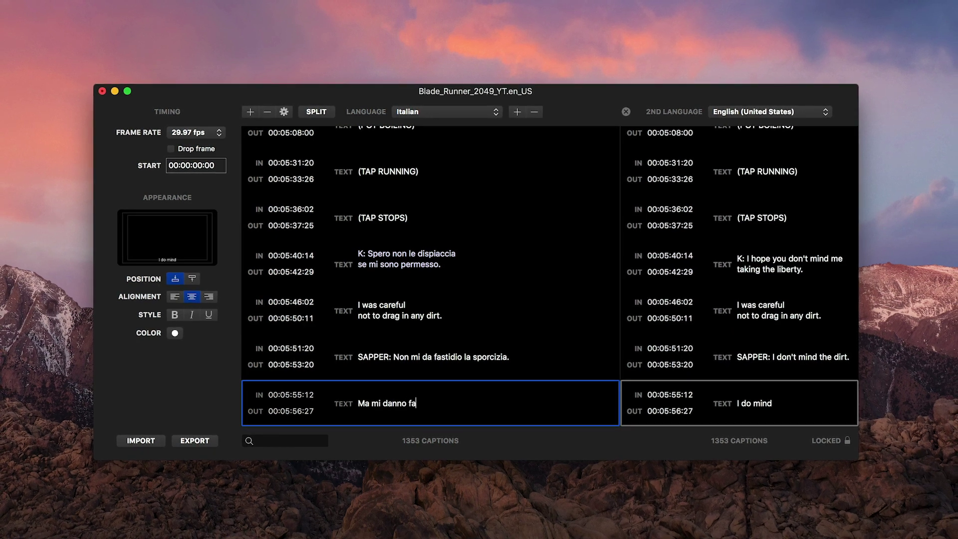
type("stidio")
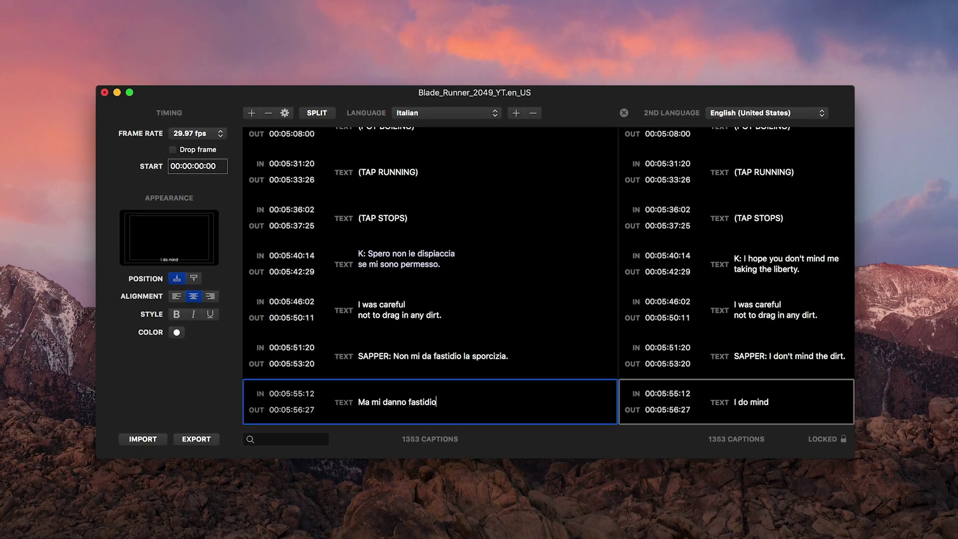